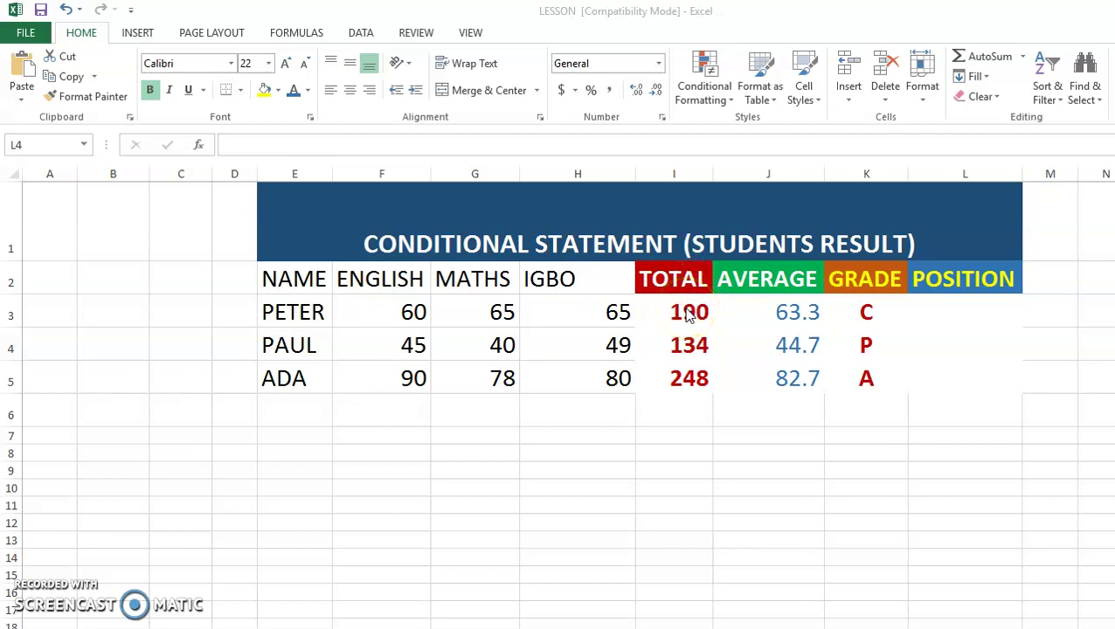
# Review PETER's total formula, the student names, and the ENGLISH, MATHS and IGBO scores
pyautogui.click(682, 312)
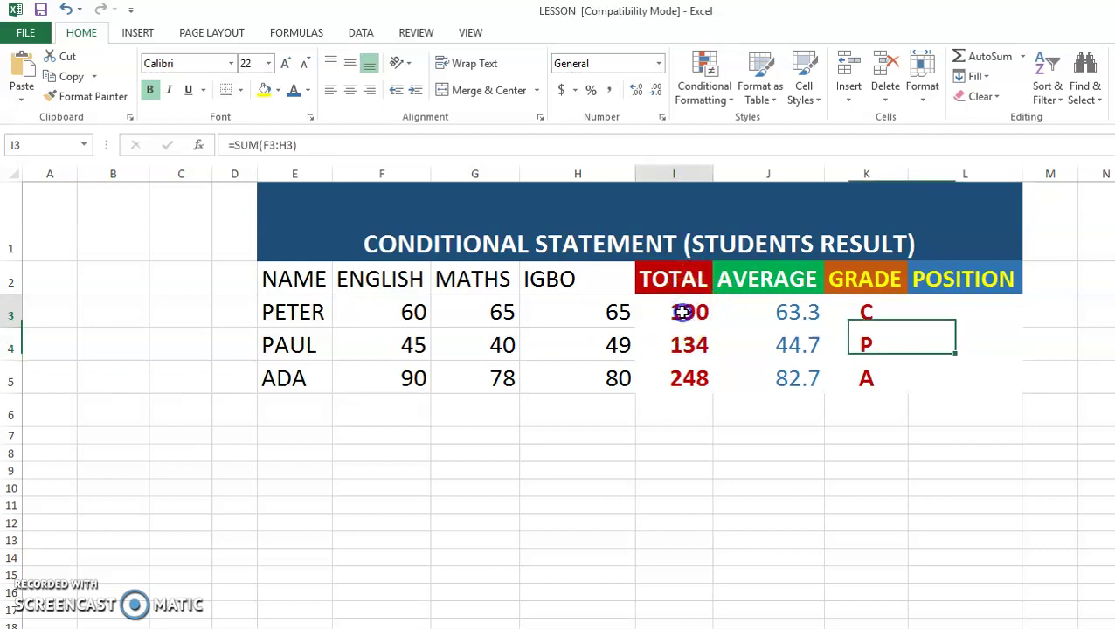
pyautogui.moveTo(682, 312); pyautogui.dragTo(682, 371)
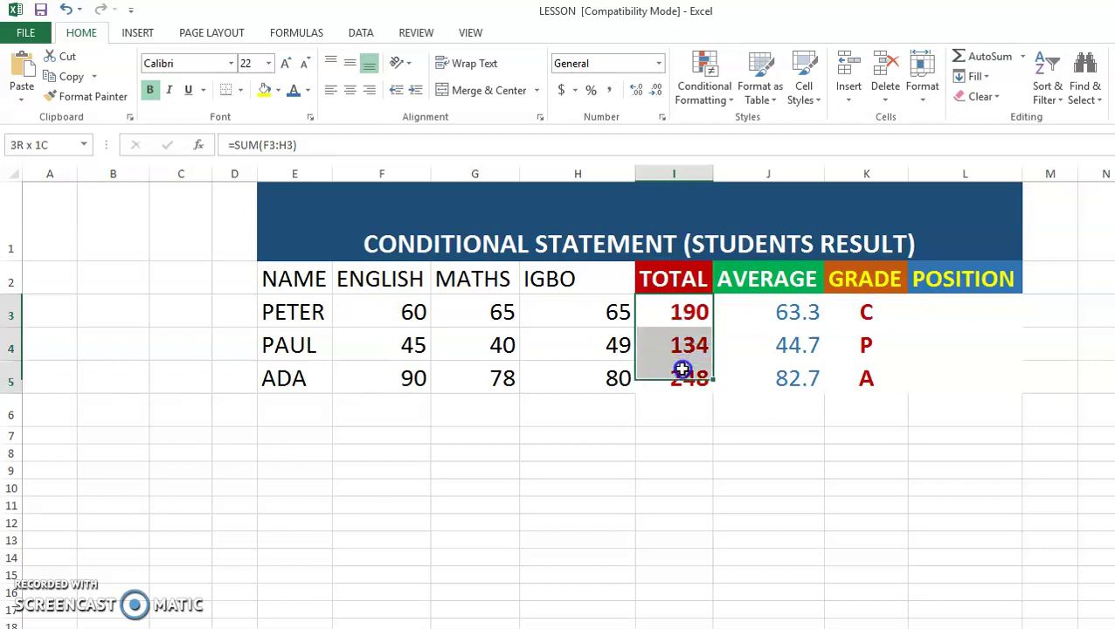
pyautogui.moveTo(686, 278); pyautogui.dragTo(681, 356)
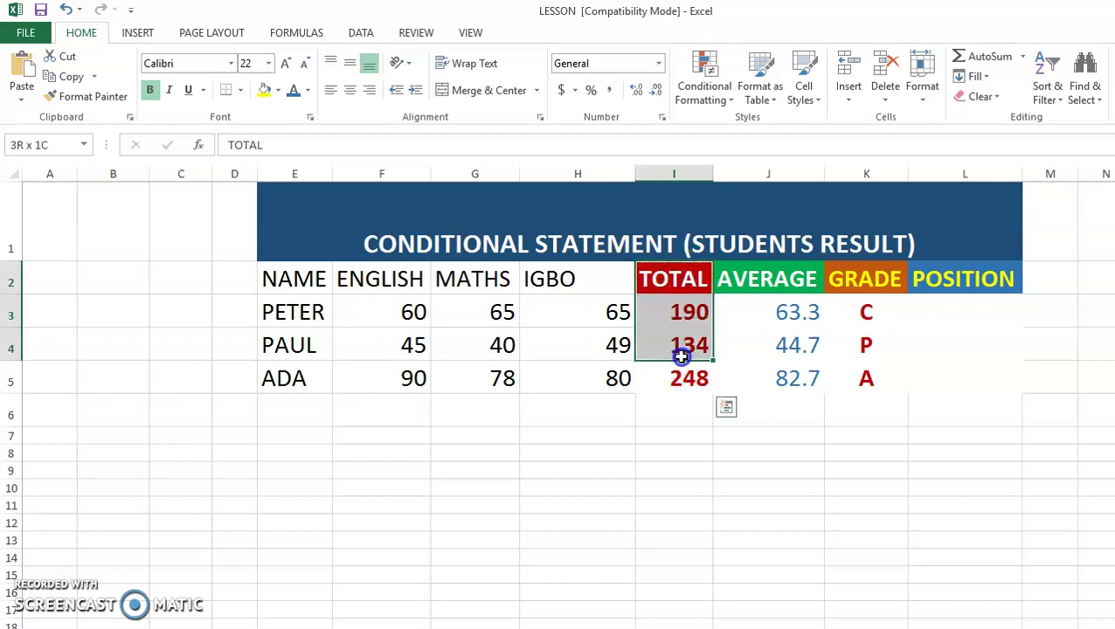
pyautogui.moveTo(286, 311); pyautogui.dragTo(283, 373)
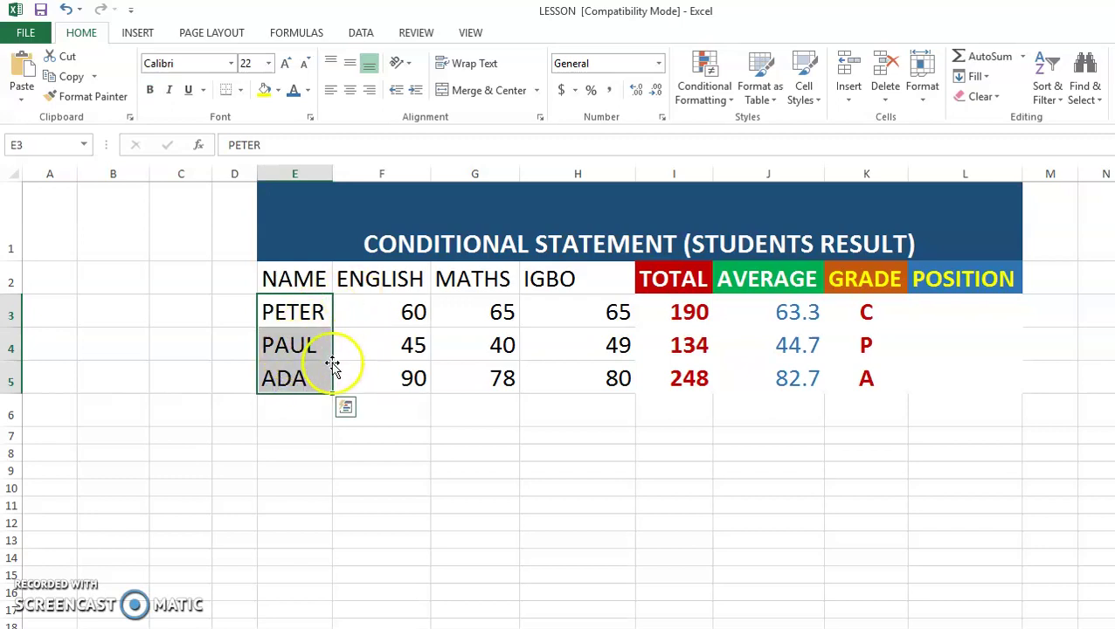
pyautogui.click(372, 280)
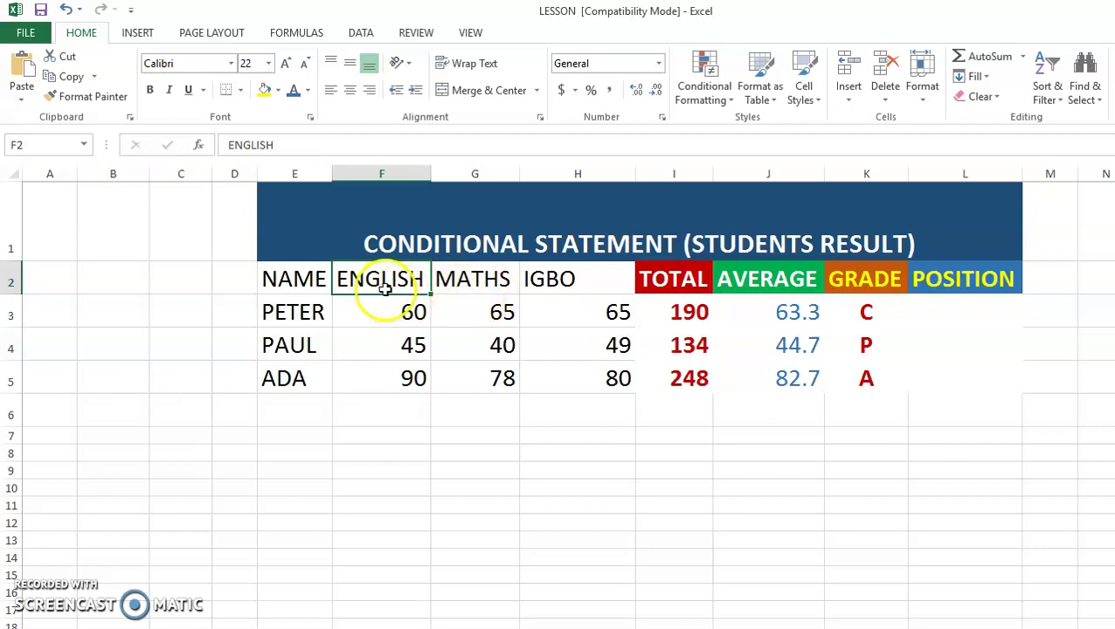
pyautogui.click(460, 278)
pyautogui.click(543, 281)
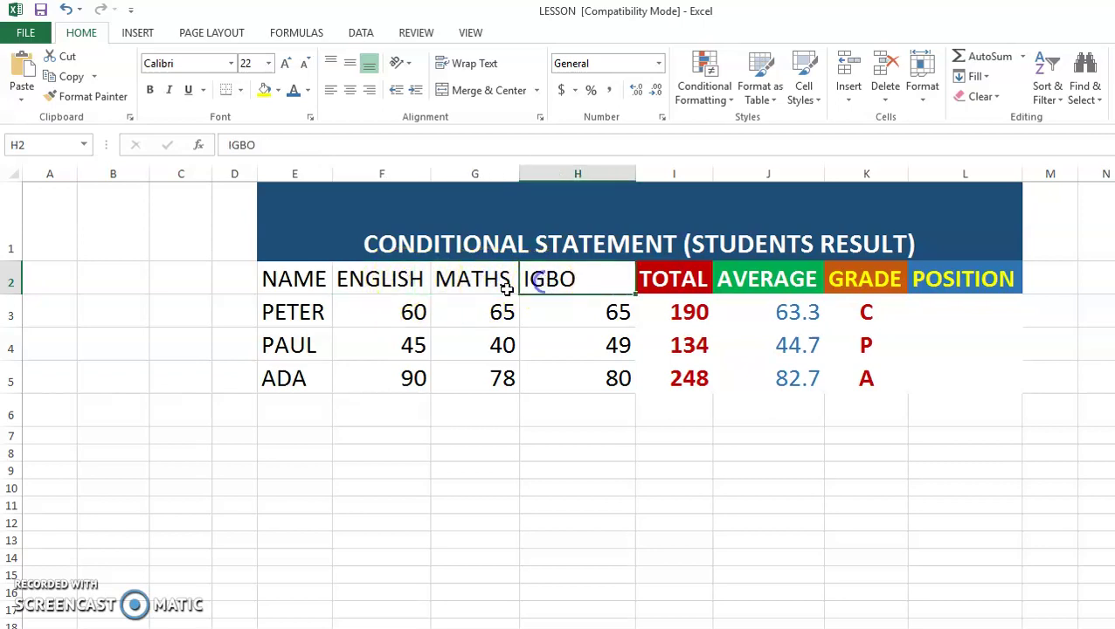
pyautogui.moveTo(385, 279); pyautogui.dragTo(535, 279)
pyautogui.moveTo(376, 314); pyautogui.dragTo(567, 371)
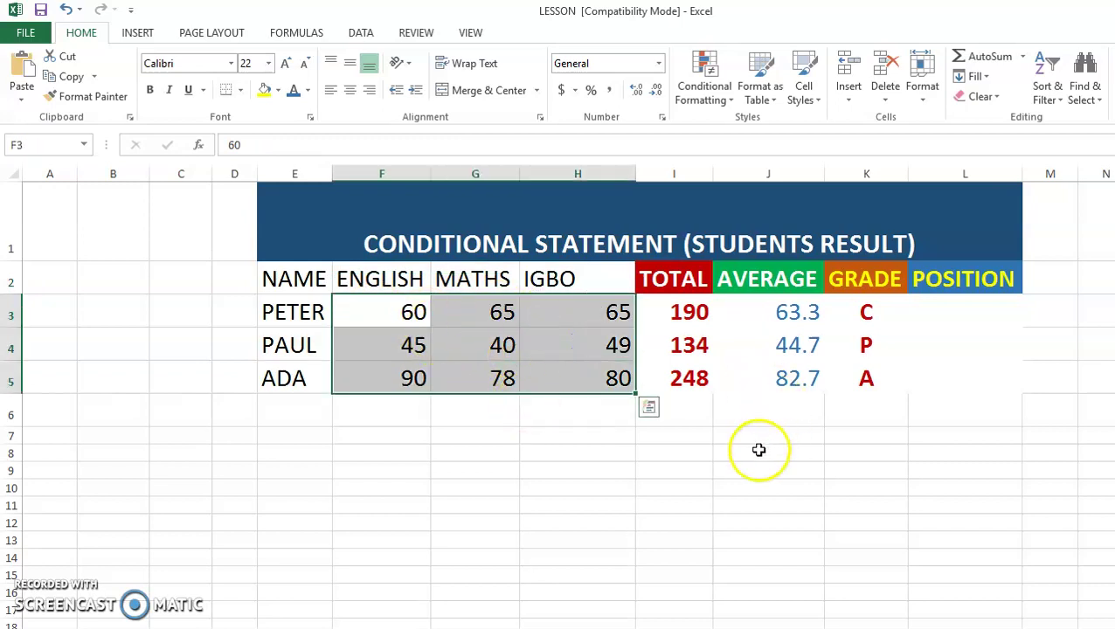
# Review the TOTAL, AVERAGE and grade columns, including PETER's total and average formulas
pyautogui.click(682, 280)
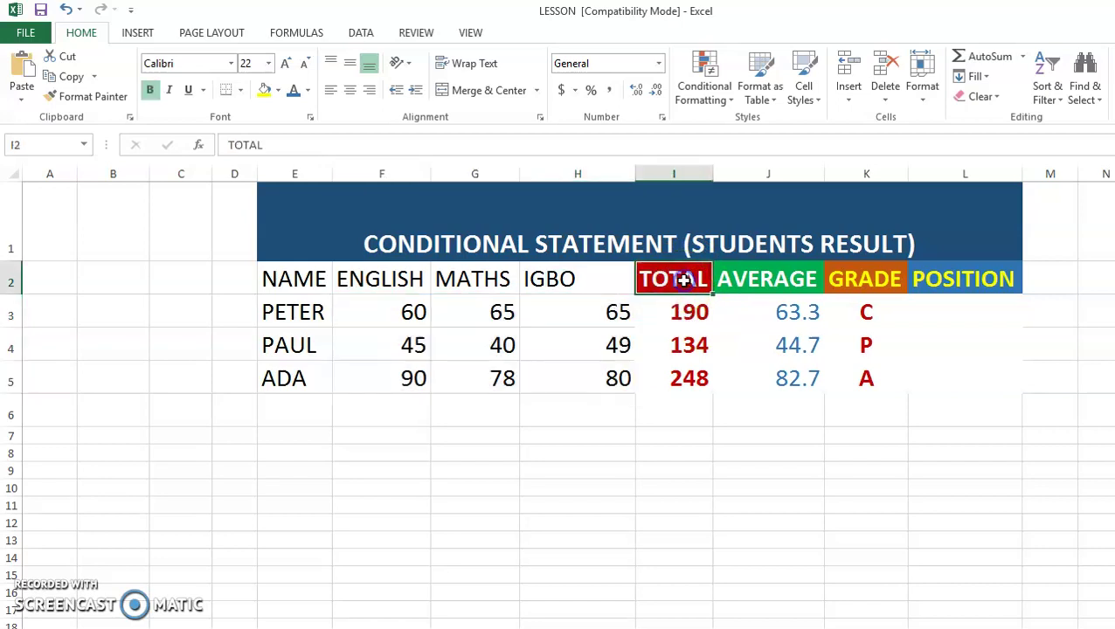
pyautogui.click(678, 310)
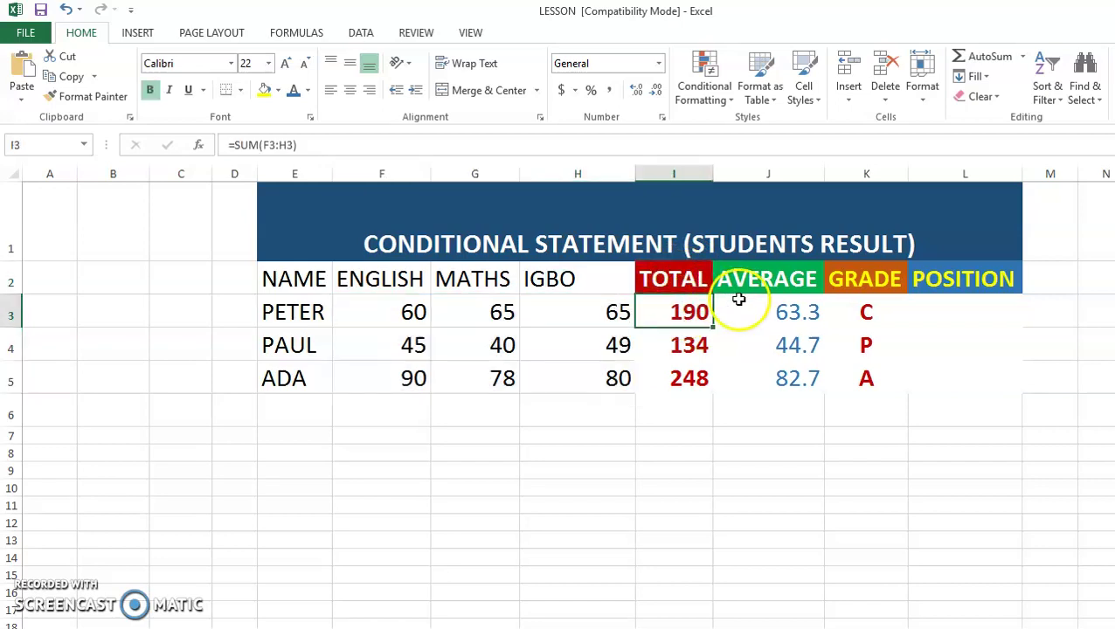
pyautogui.click(761, 282)
pyautogui.click(780, 307)
pyautogui.moveTo(780, 307); pyautogui.dragTo(786, 378)
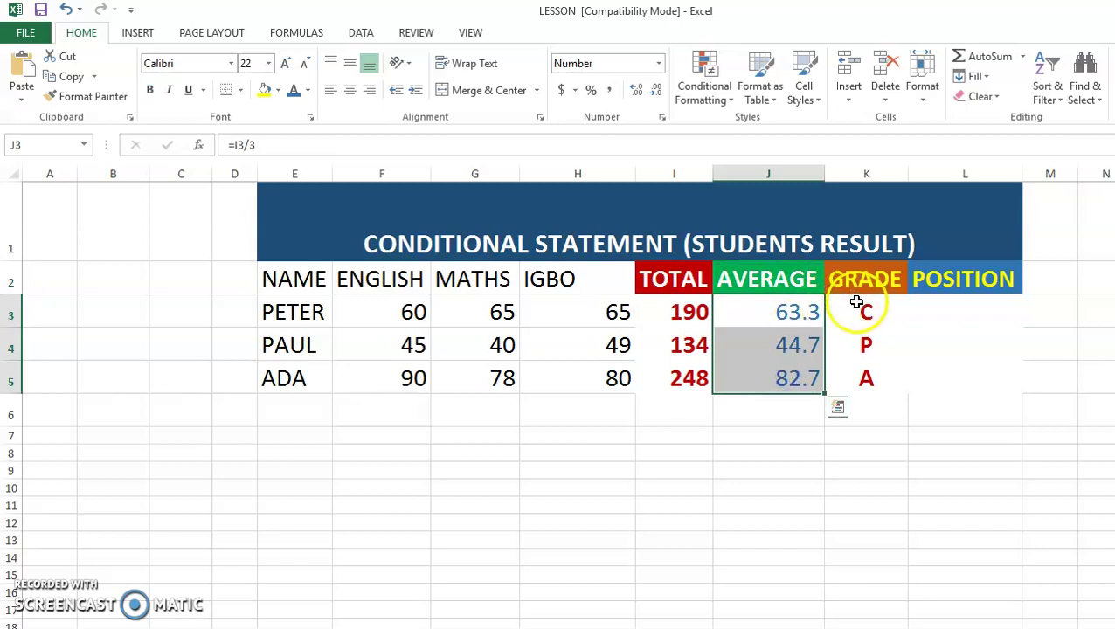
pyautogui.moveTo(860, 308); pyautogui.dragTo(859, 380)
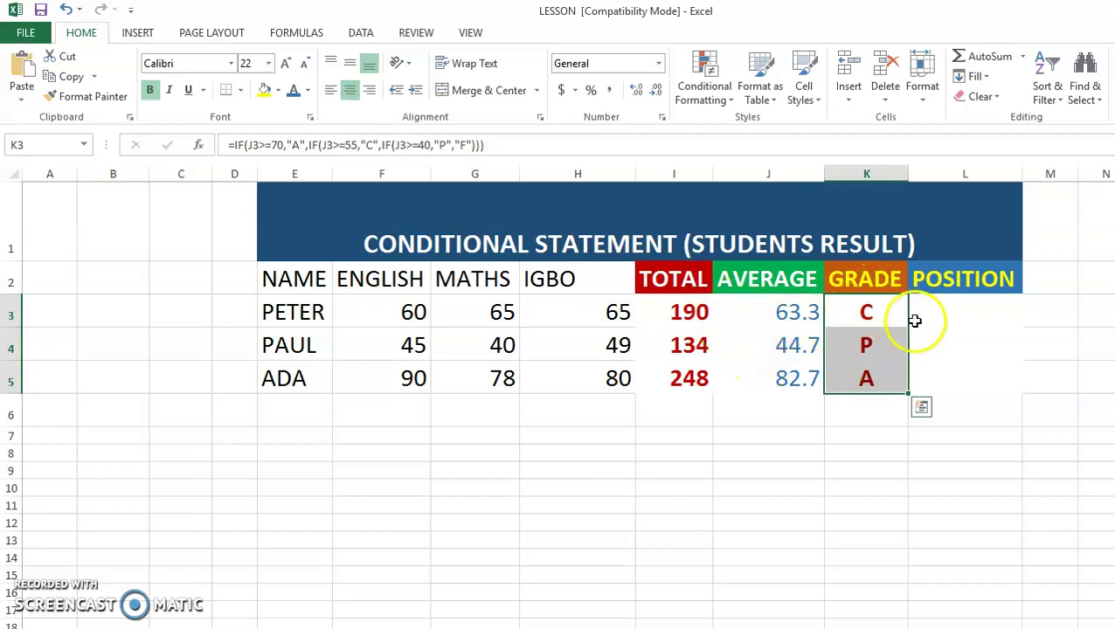
# Select PETER's POSITION cell L3 and start a formula with =
pyautogui.click(952, 315)
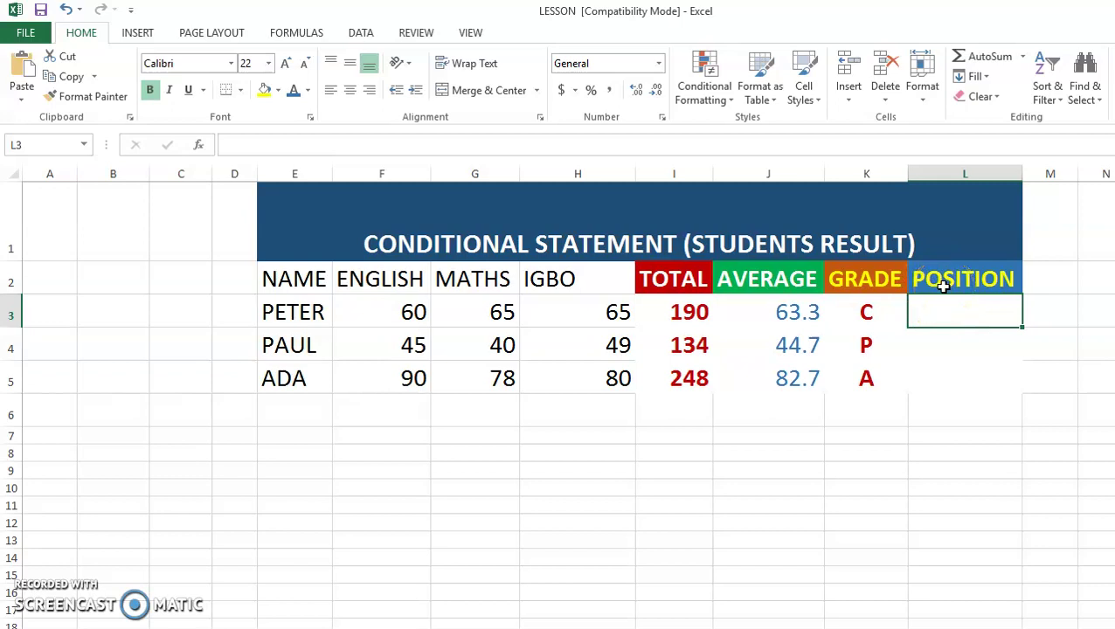
pyautogui.moveTo(286, 318); pyautogui.dragTo(294, 373)
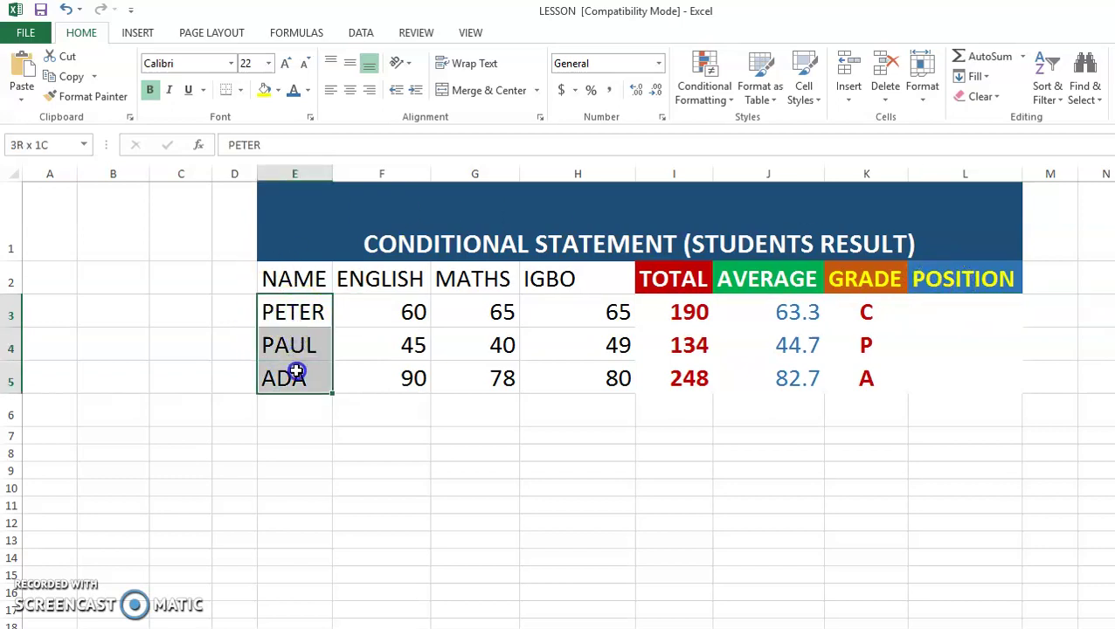
pyautogui.click(939, 309)
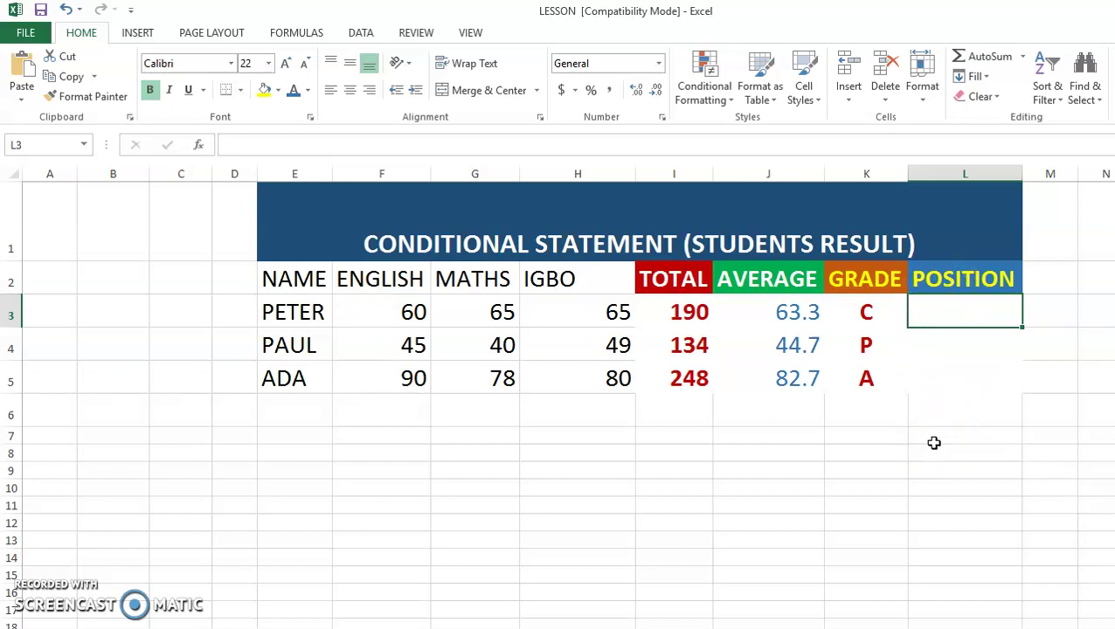
pyautogui.write('=')
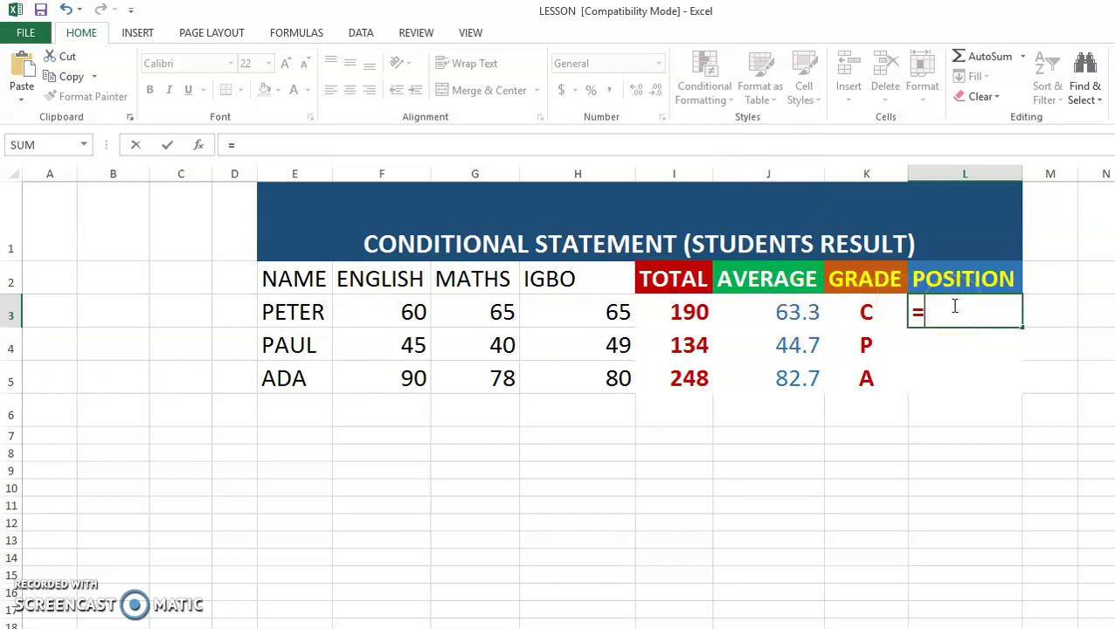
# Extend L3's formula to =RANK(J3, using PETER's 63.3 average as the number
pyautogui.write('rank')
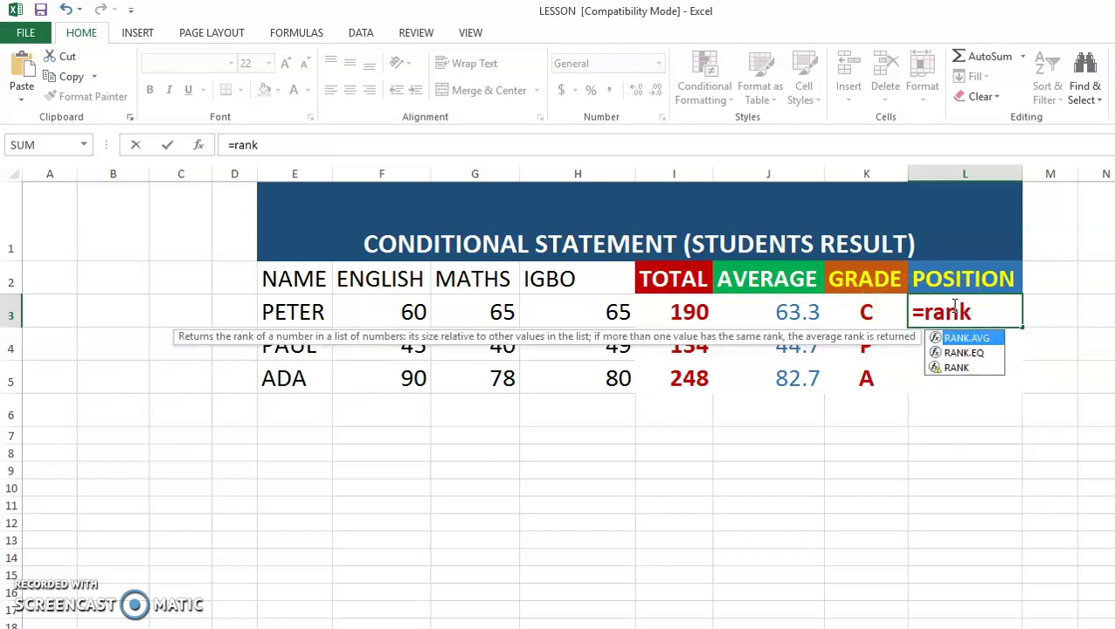
pyautogui.press('BackSpace')
pyautogui.press('BackSpace')
pyautogui.press('BackSpace')
pyautogui.press('BackSpace')
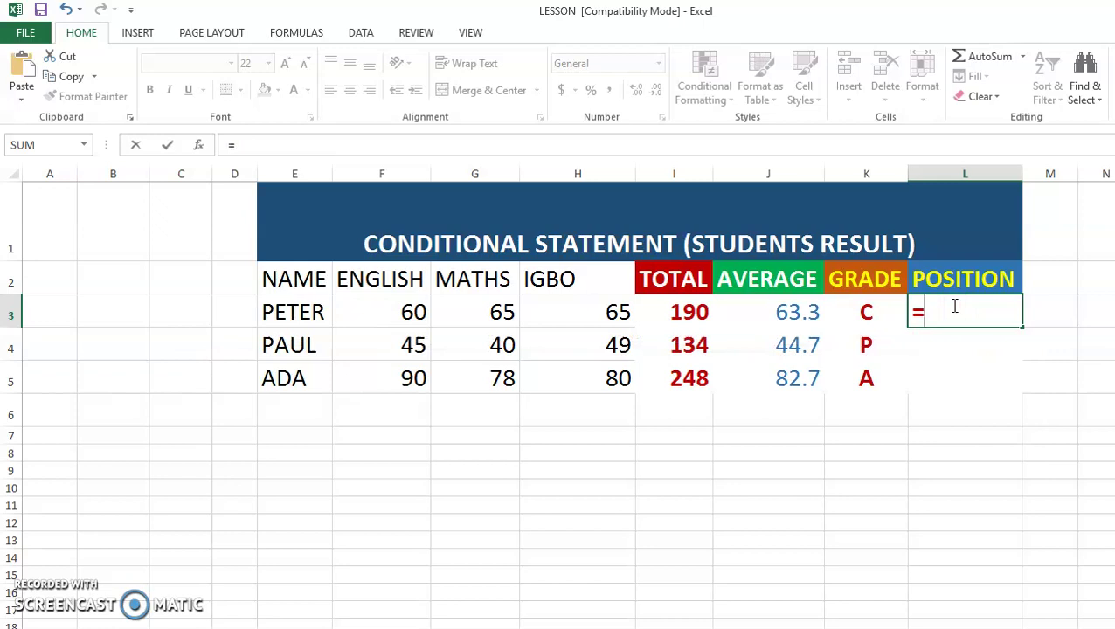
pyautogui.write('RANK')
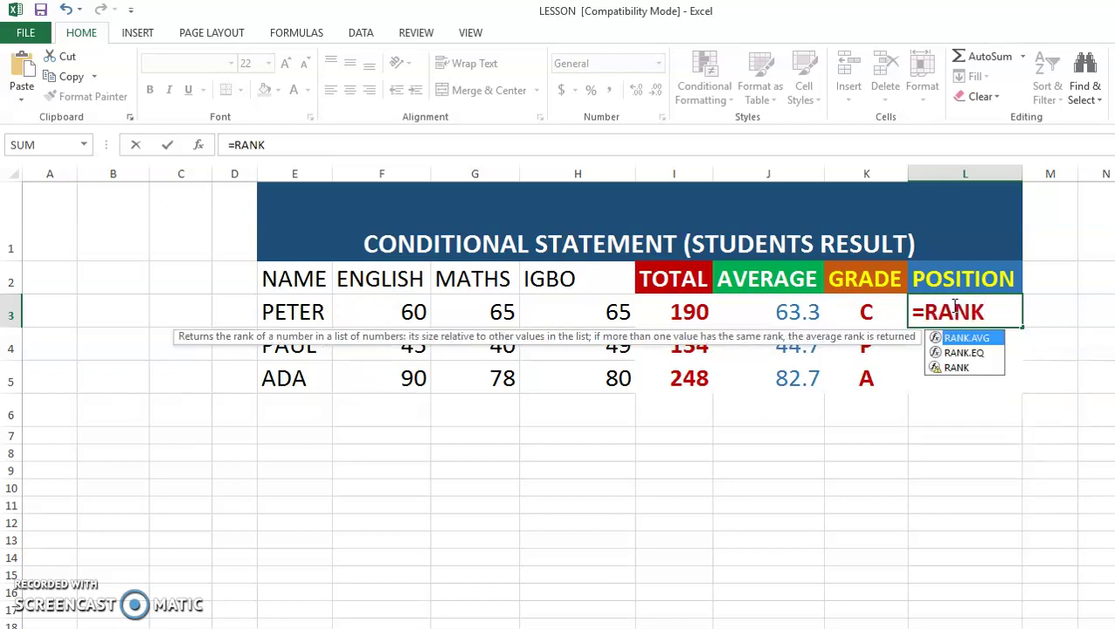
pyautogui.write('(')
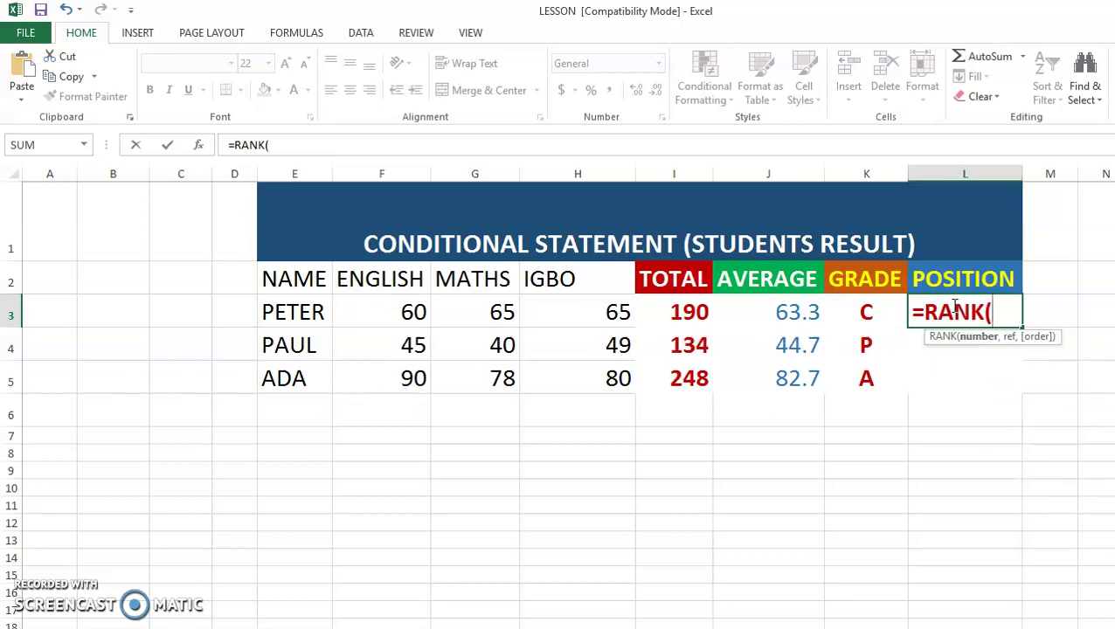
pyautogui.press('Left')
pyautogui.press('Left')
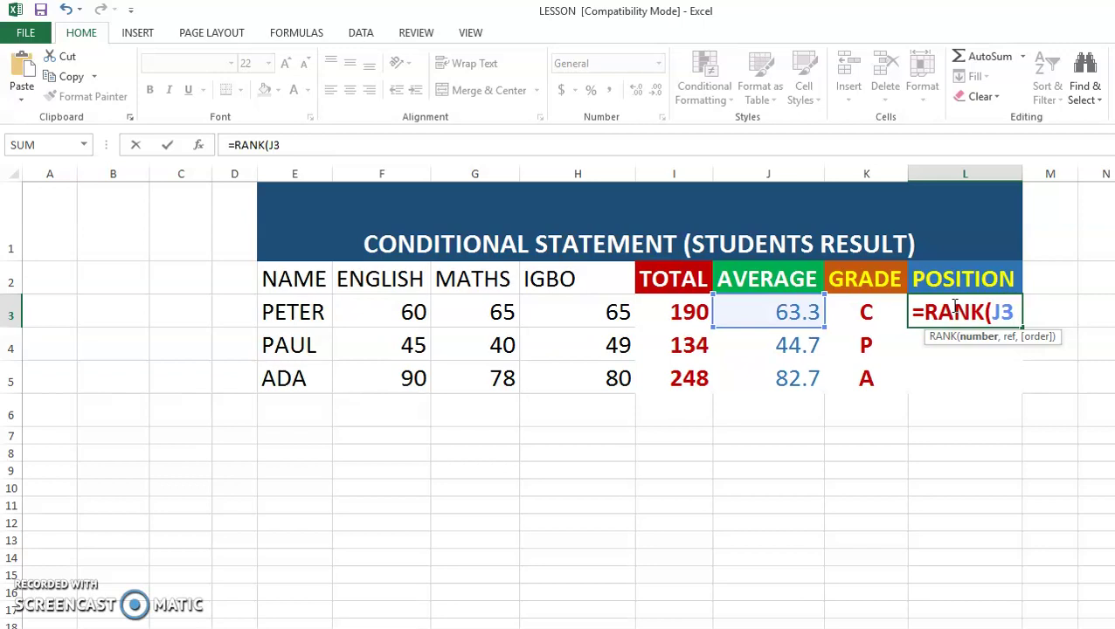
# Add the locked range $J$3:$J$5 after J3 in the RANK formula
pyautogui.write(',')
pyautogui.write('$')
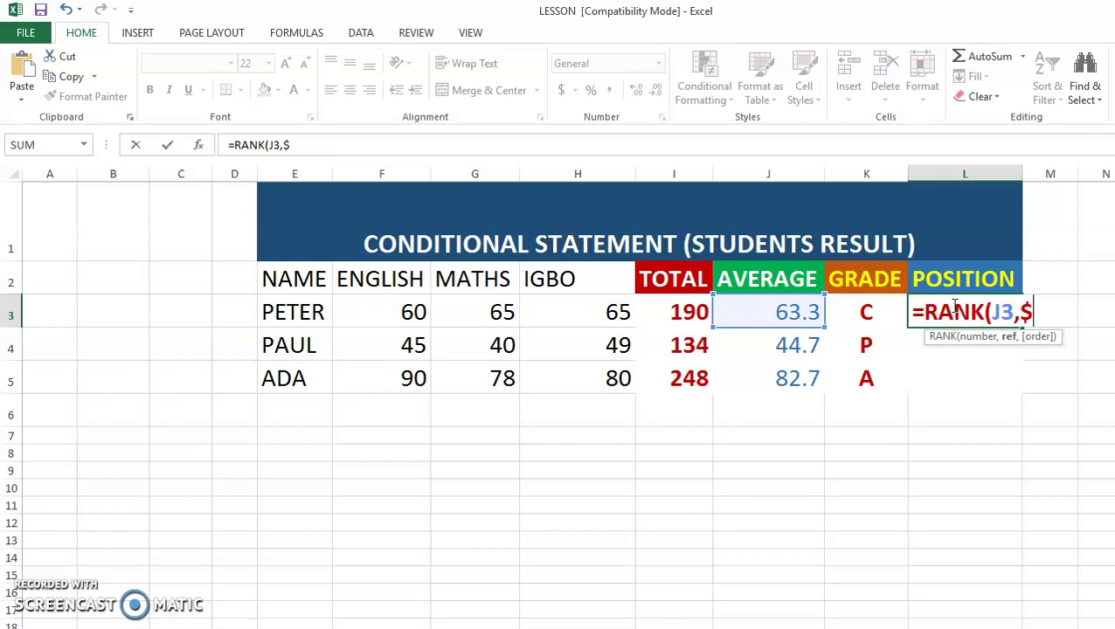
pyautogui.write('J$3')
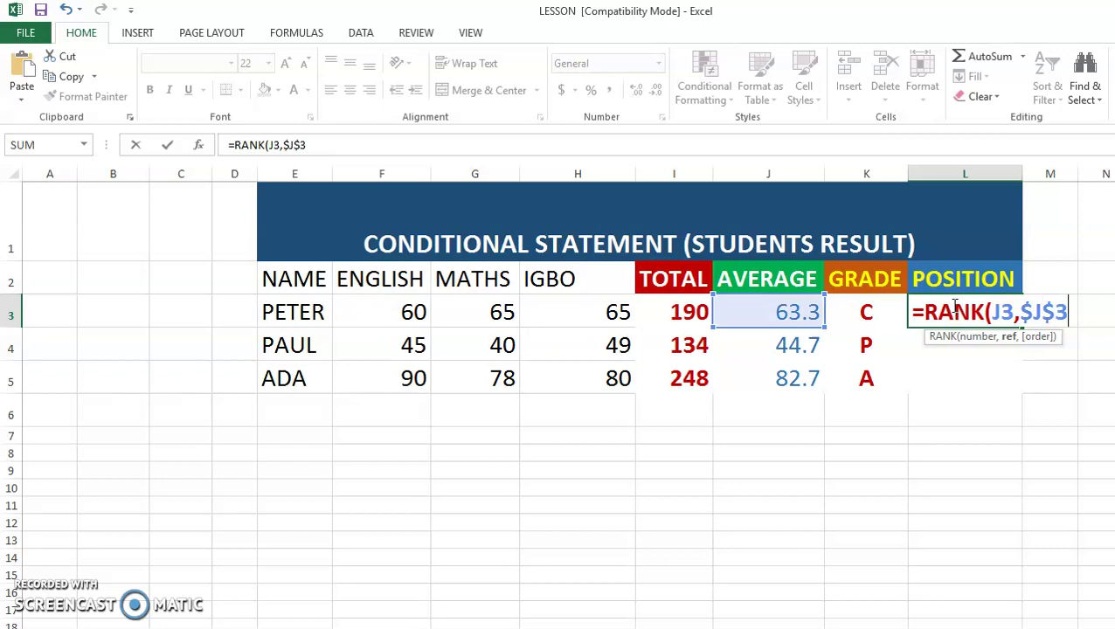
pyautogui.write(':$J$')
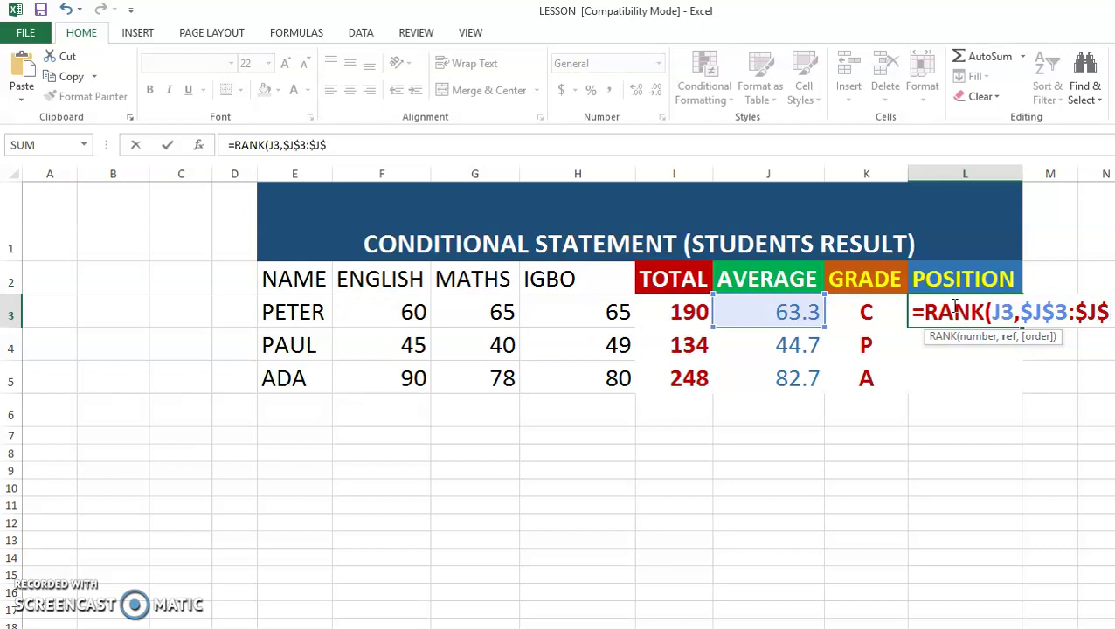
pyautogui.write('5')
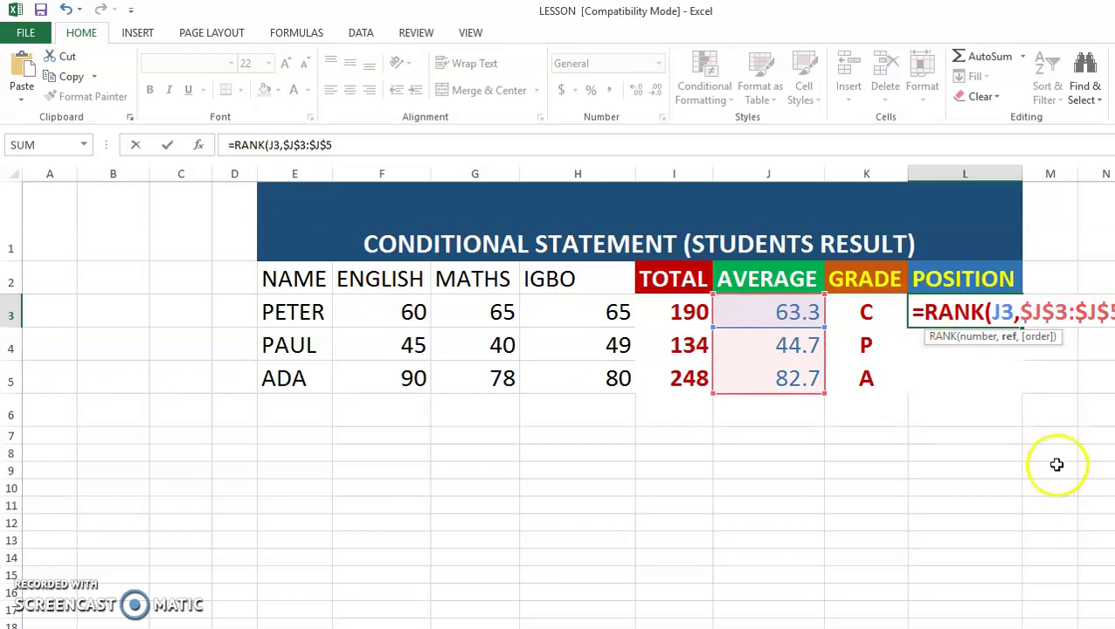
pyautogui.hscroll(2, 569, 395)
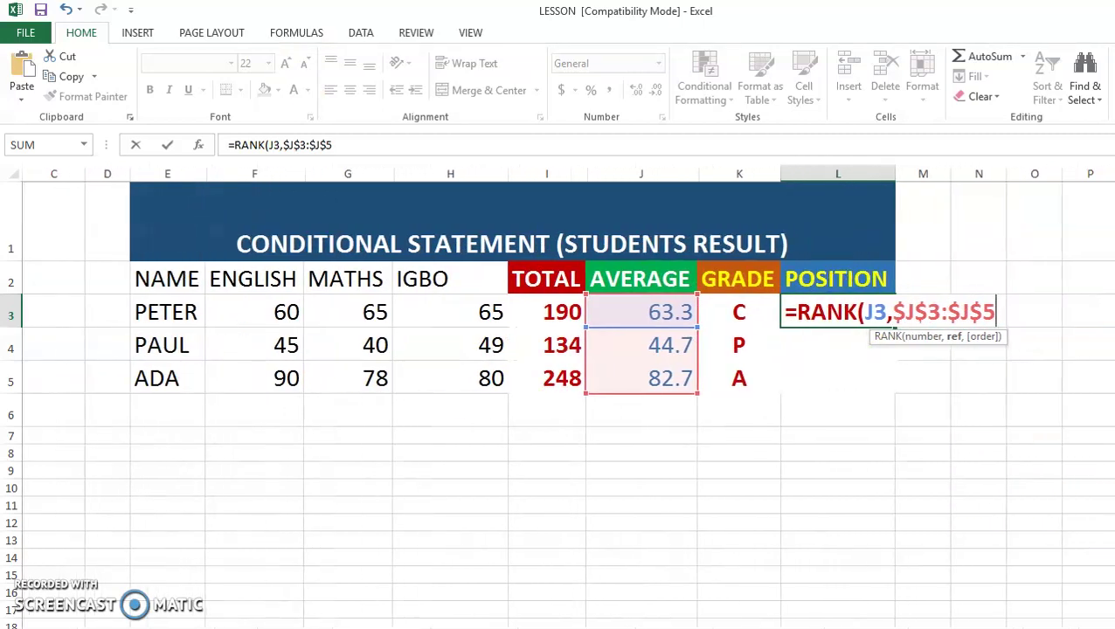
# Close and commit =RANK(J3,$J$3:$J$5) in L3, giving PETER position 2
pyautogui.write(')')
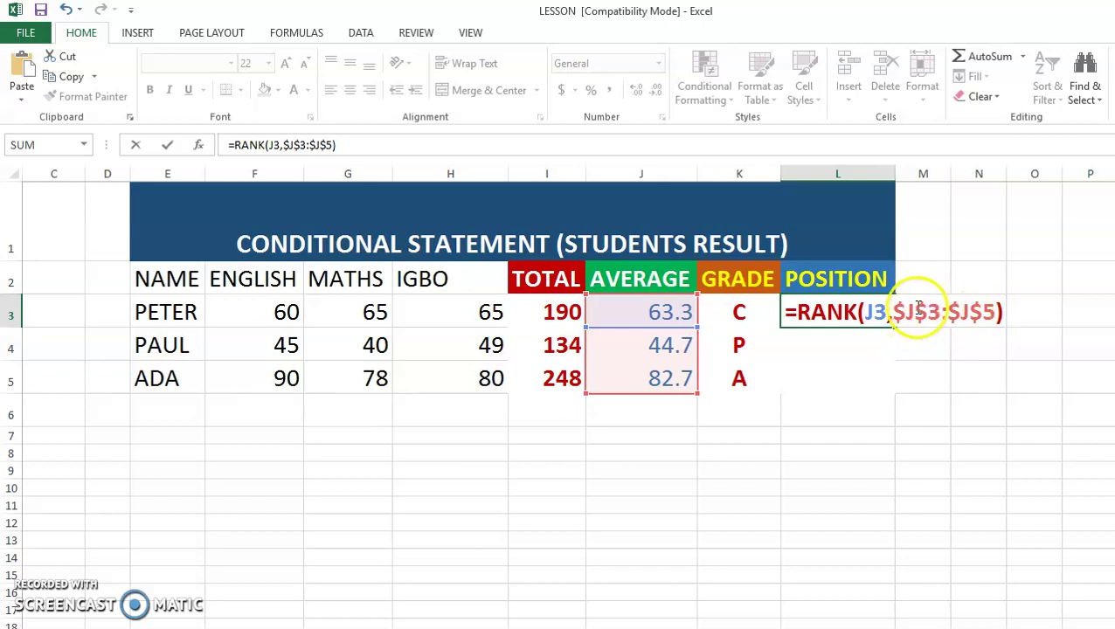
pyautogui.click(982, 312)
pyautogui.click(982, 312)
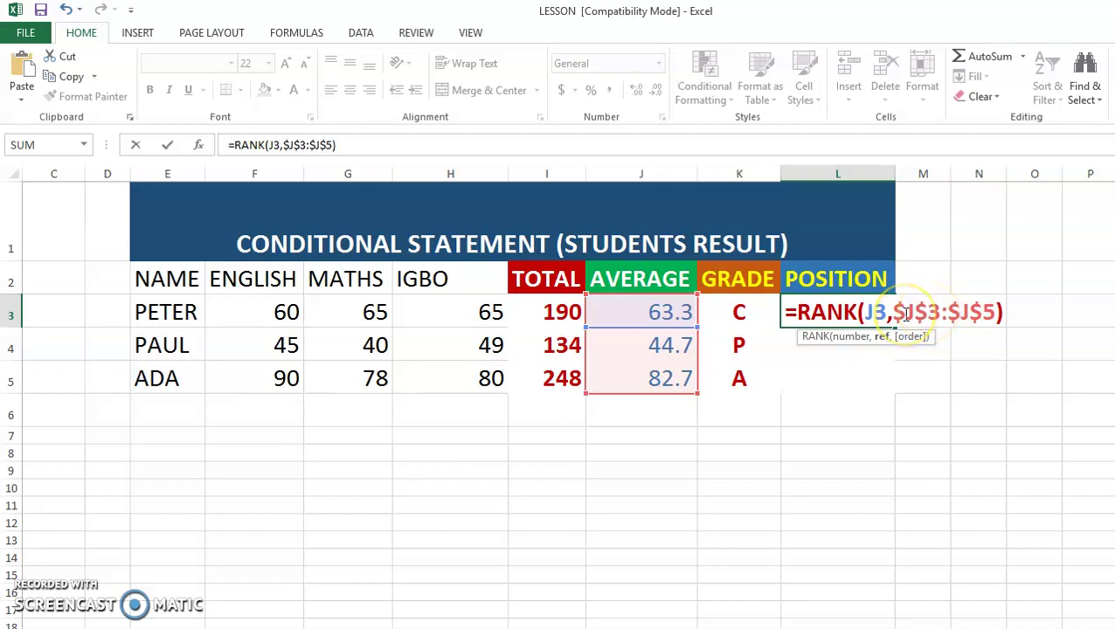
pyautogui.press('Return')
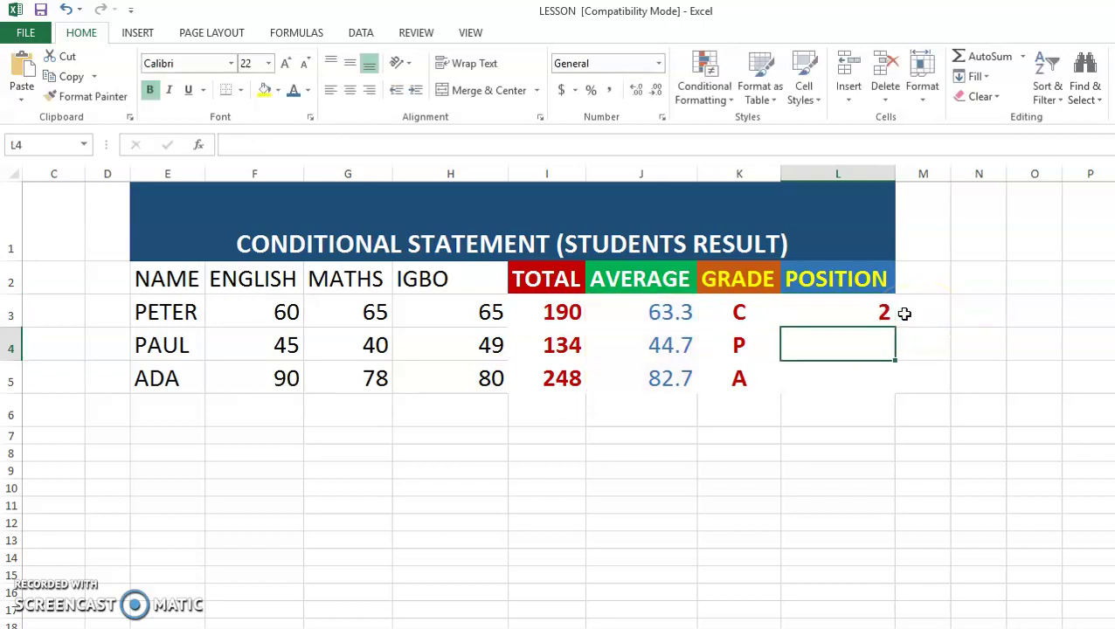
# Fill L3's RANK formula down to L5, giving PAUL 3 and ADA 1, and check L5 and J5
pyautogui.click(826, 311)
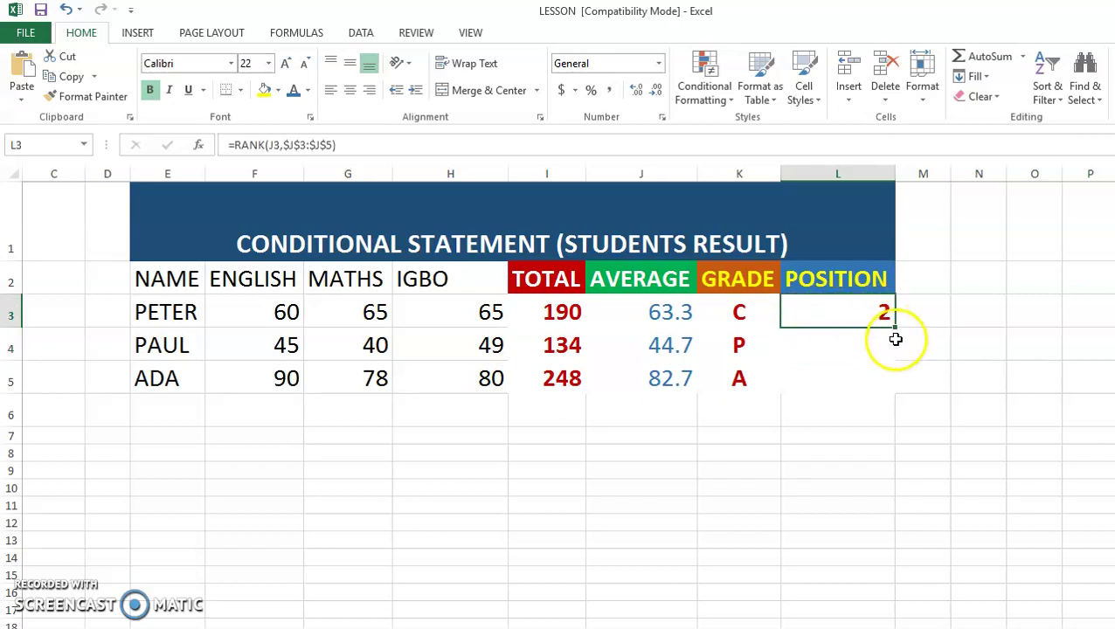
pyautogui.moveTo(898, 325); pyautogui.dragTo(893, 391)
pyautogui.click(849, 456)
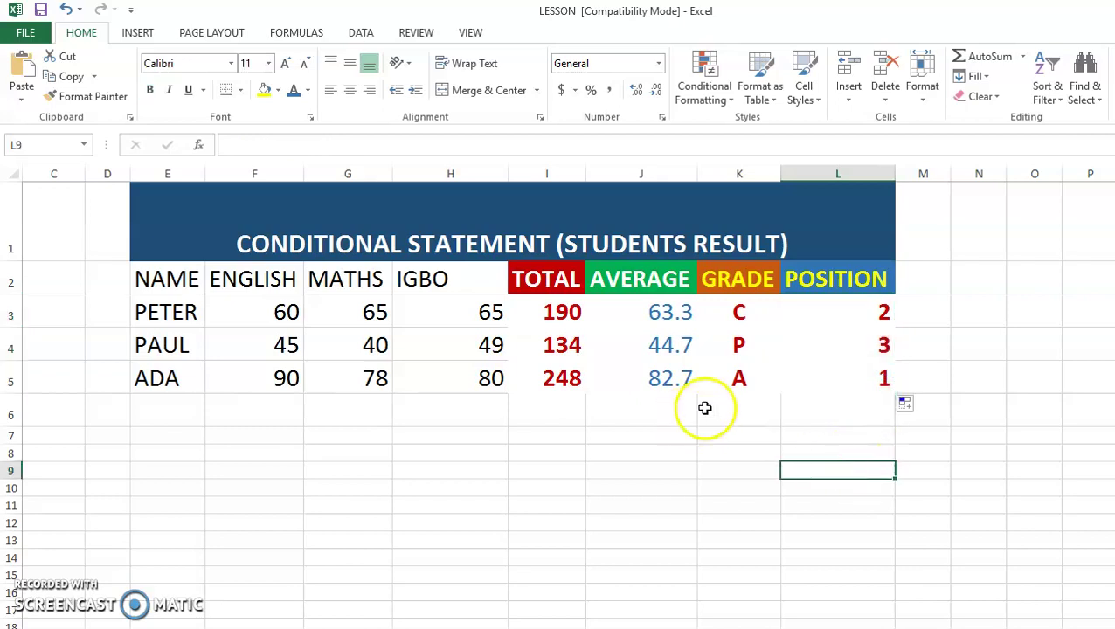
pyautogui.click(845, 382)
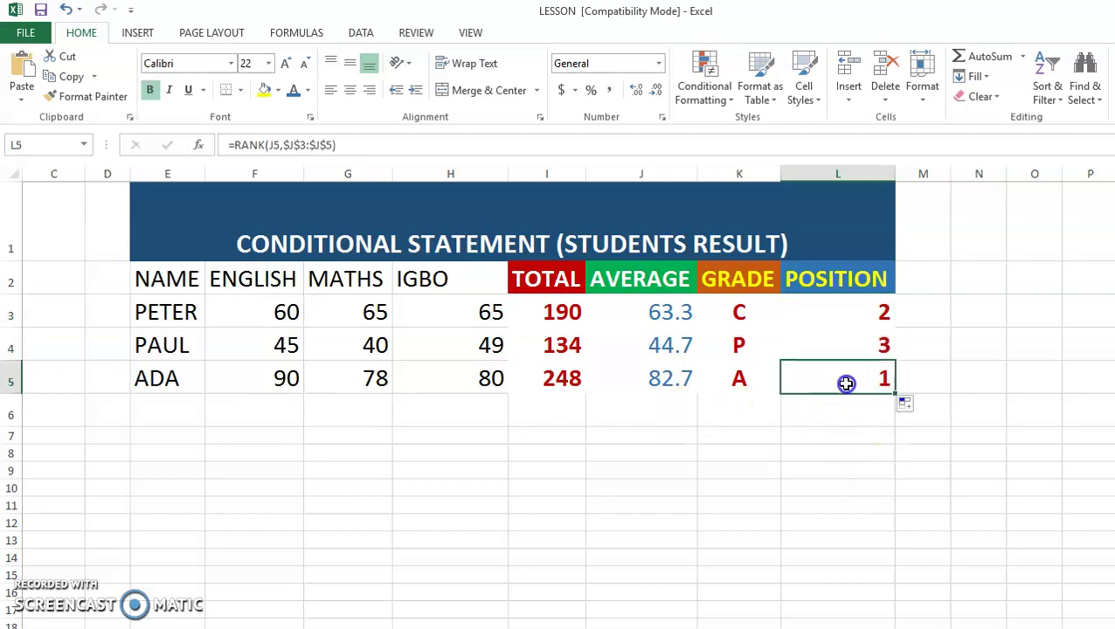
pyautogui.click(665, 379)
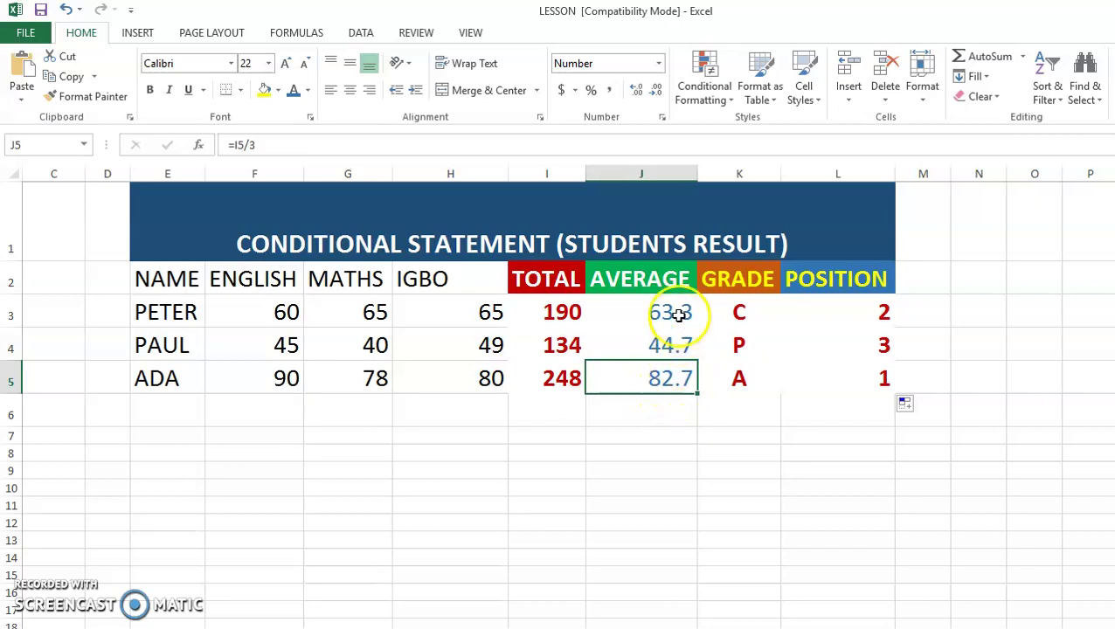
pyautogui.moveTo(667, 279); pyautogui.dragTo(671, 369)
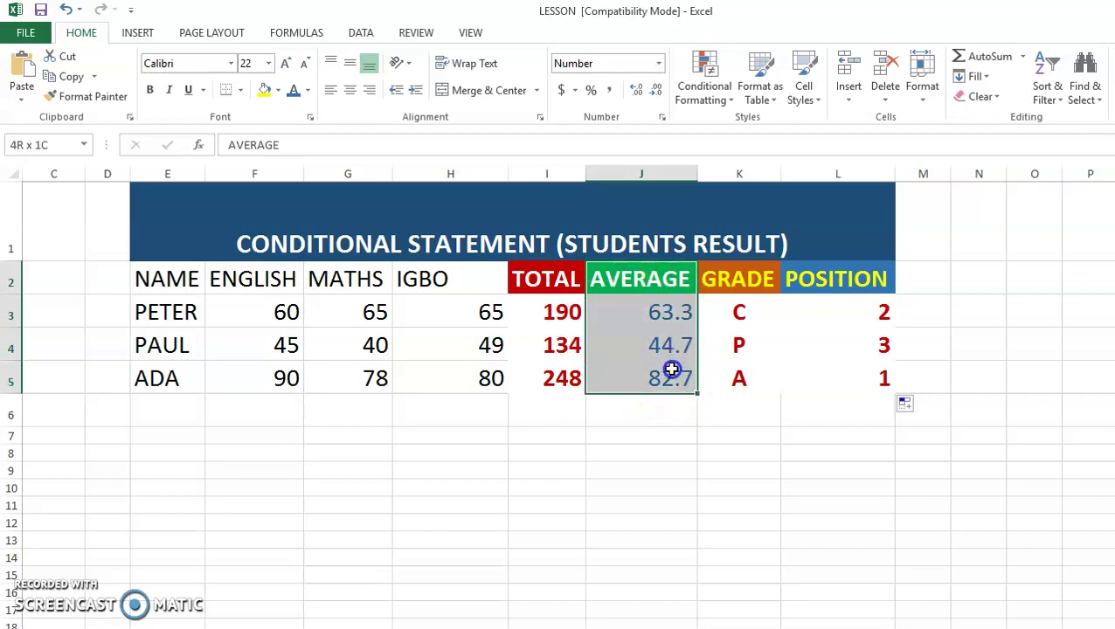
pyautogui.click(802, 325)
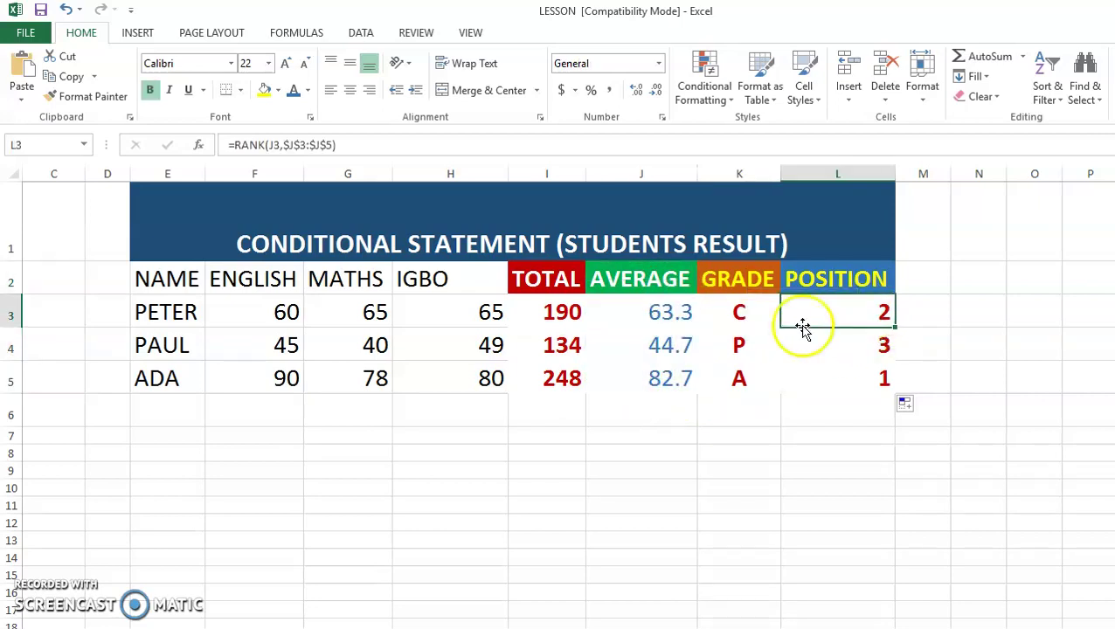
pyautogui.click(668, 316)
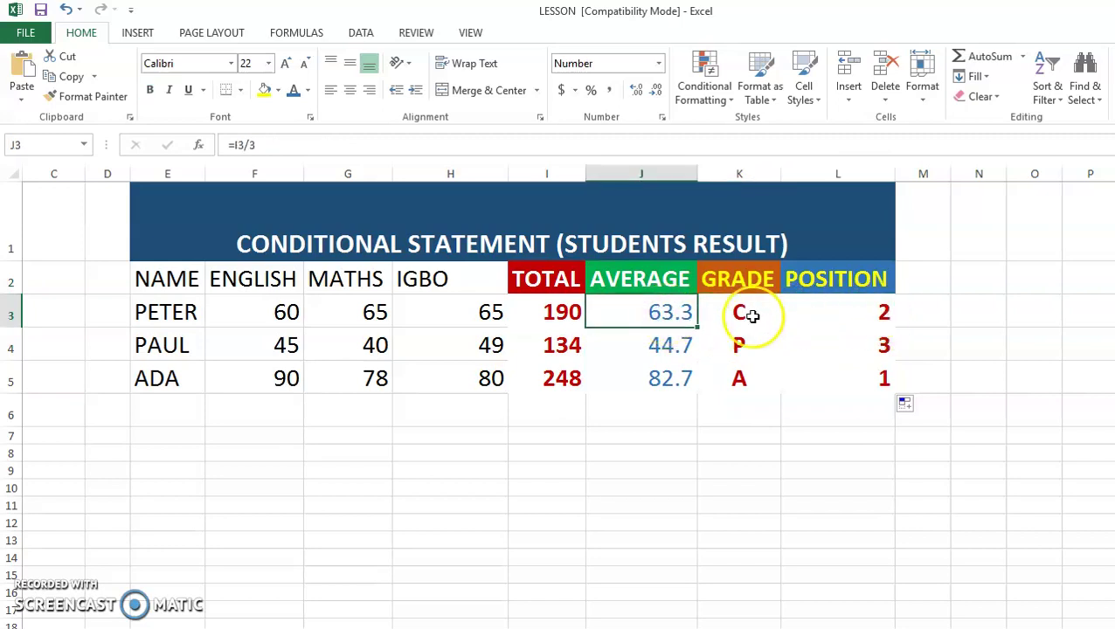
pyautogui.click(855, 355)
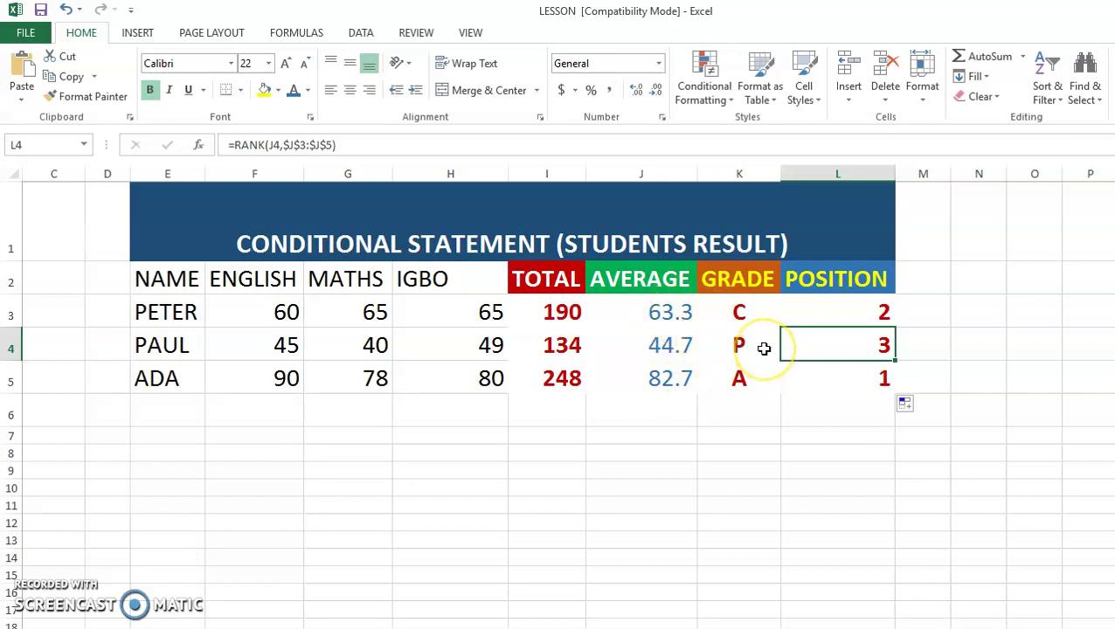
pyautogui.click(740, 314)
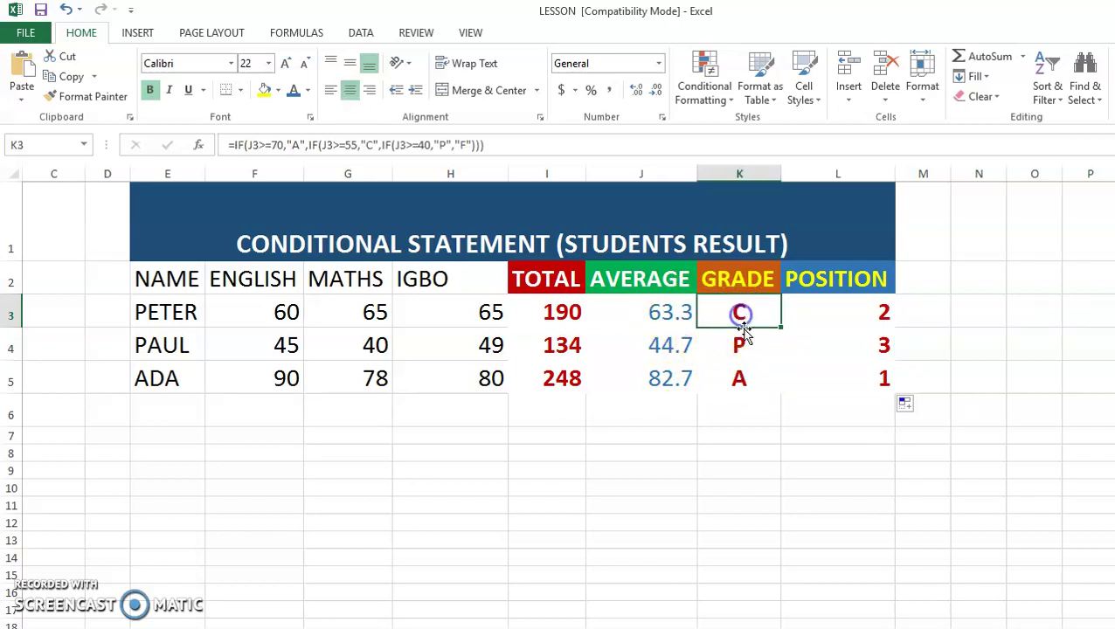
pyautogui.click(740, 346)
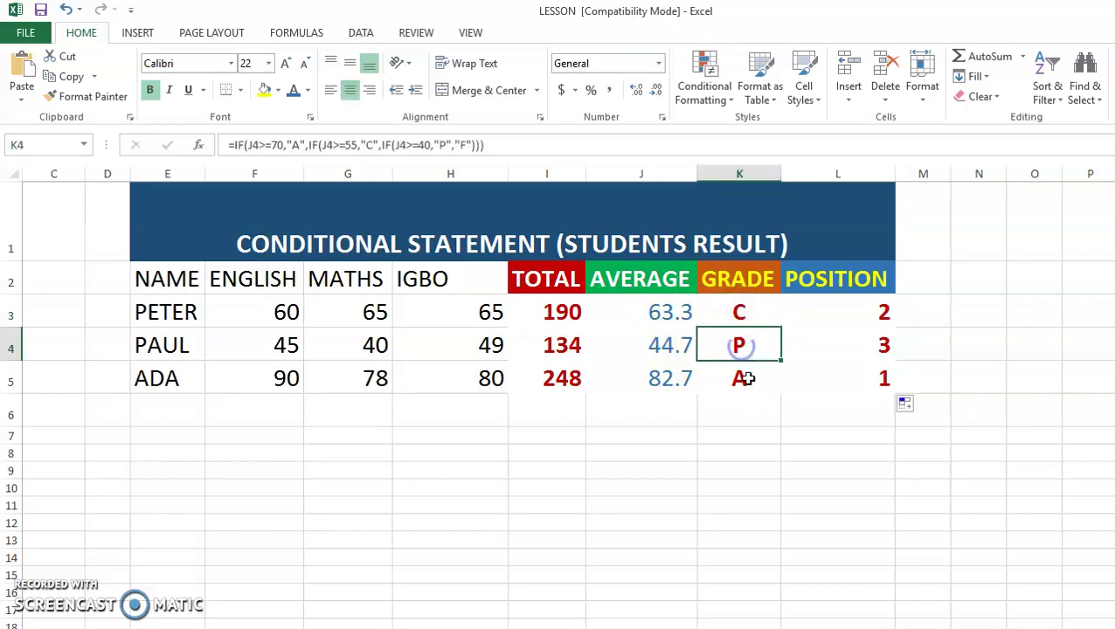
pyautogui.click(848, 385)
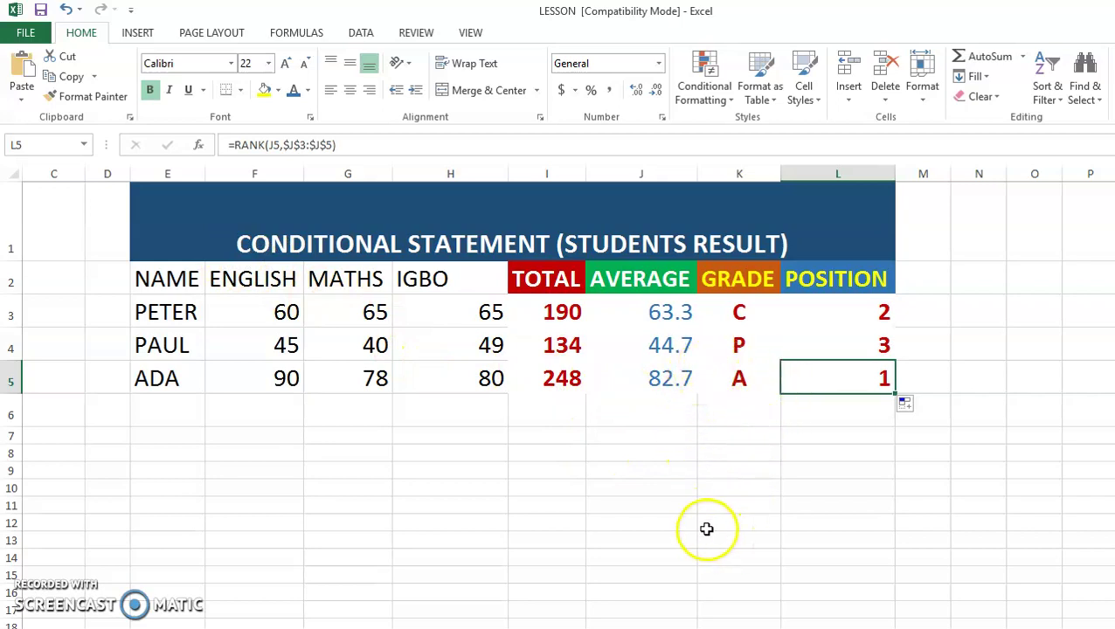
pyautogui.click(796, 345)
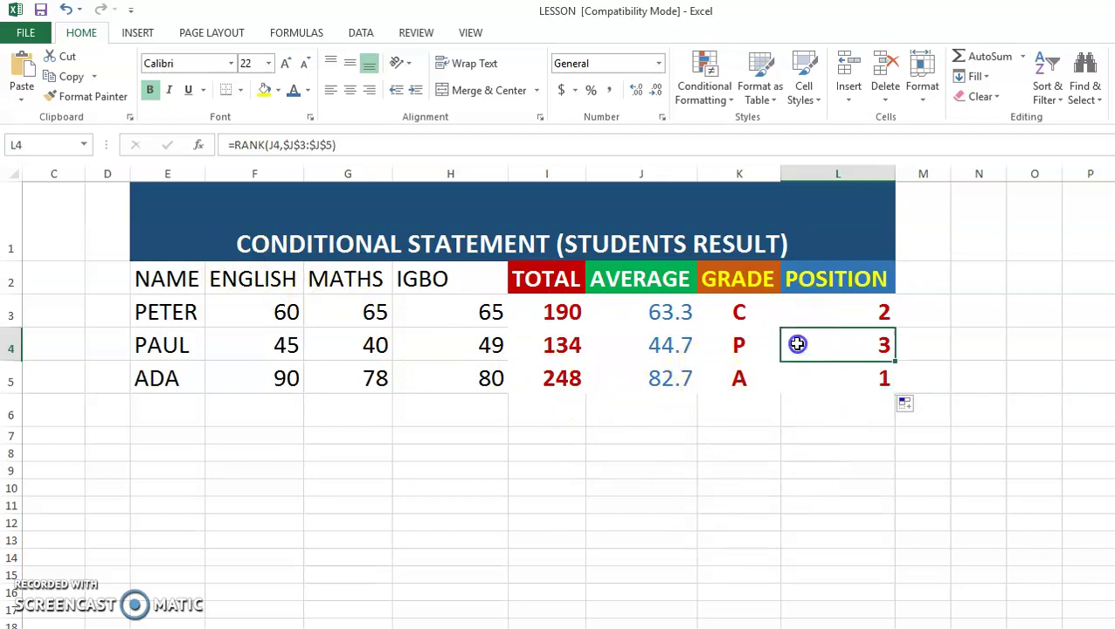